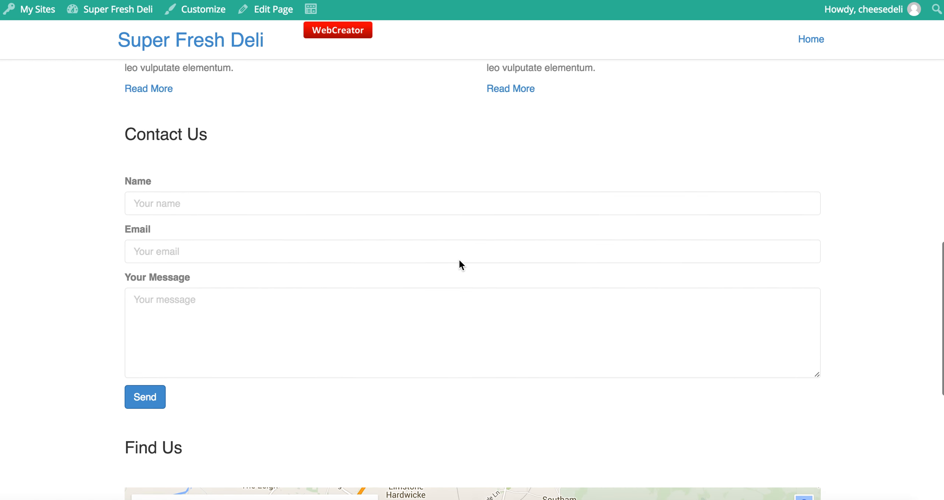
pyautogui.scroll(10, 459, 264)
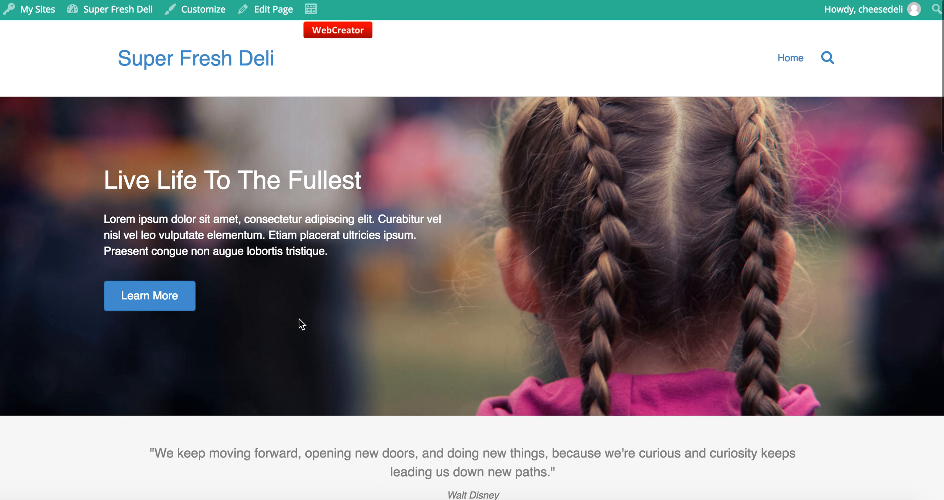
# Open the Super Fresh Deli homepage in the page builder, skip the welcome tour, and scroll through it
pyautogui.click(337, 31)
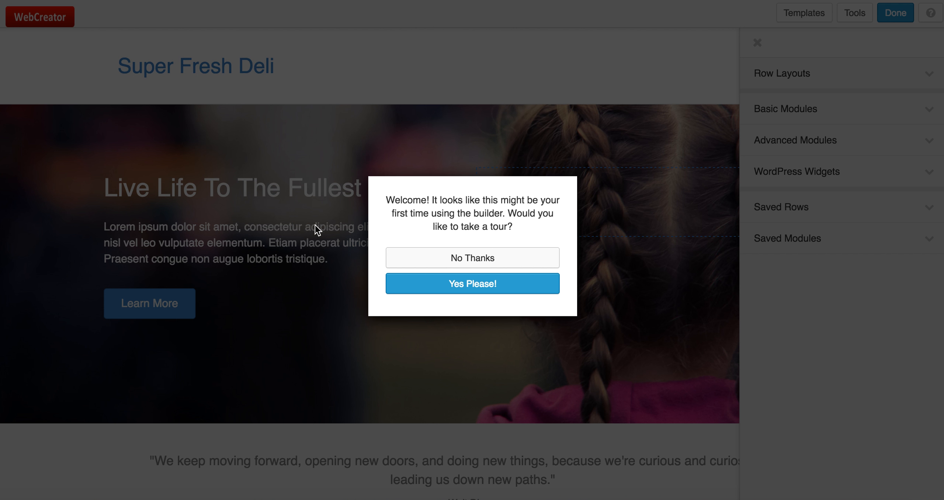
pyautogui.click(452, 260)
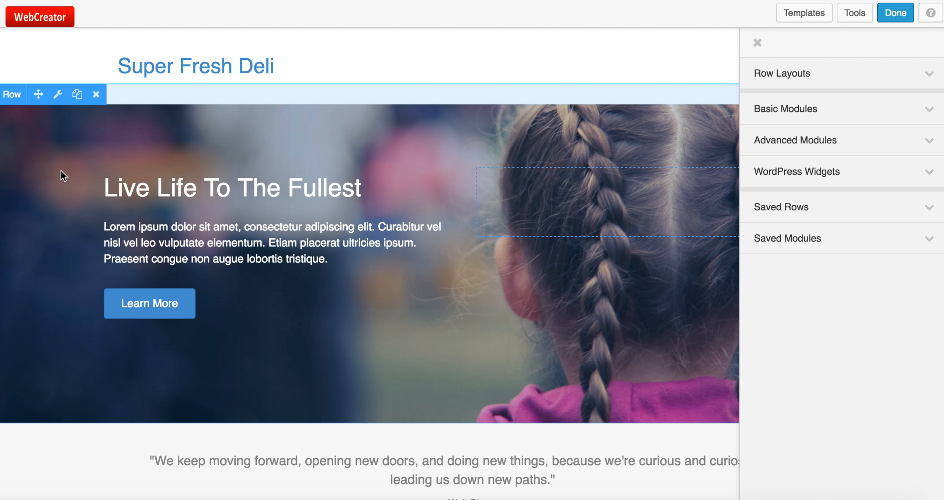
pyautogui.scroll(-5, 205, 339)
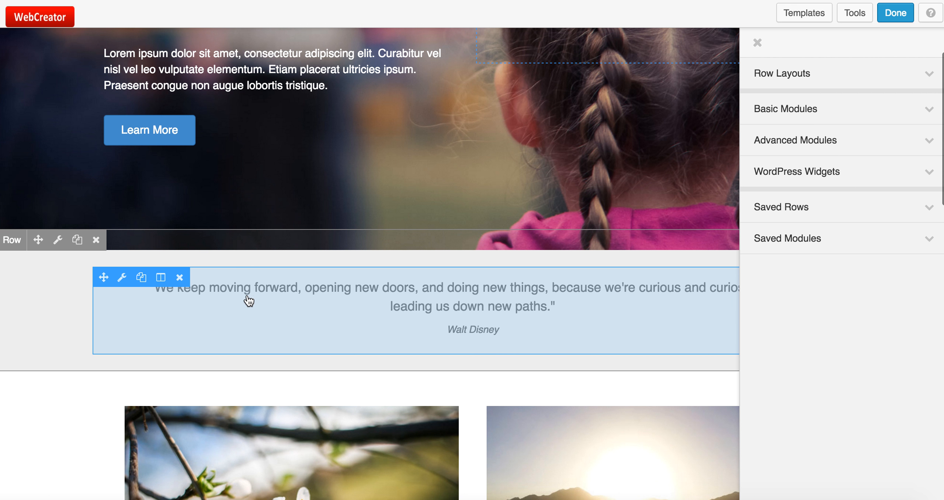
pyautogui.scroll(-5, 225, 459)
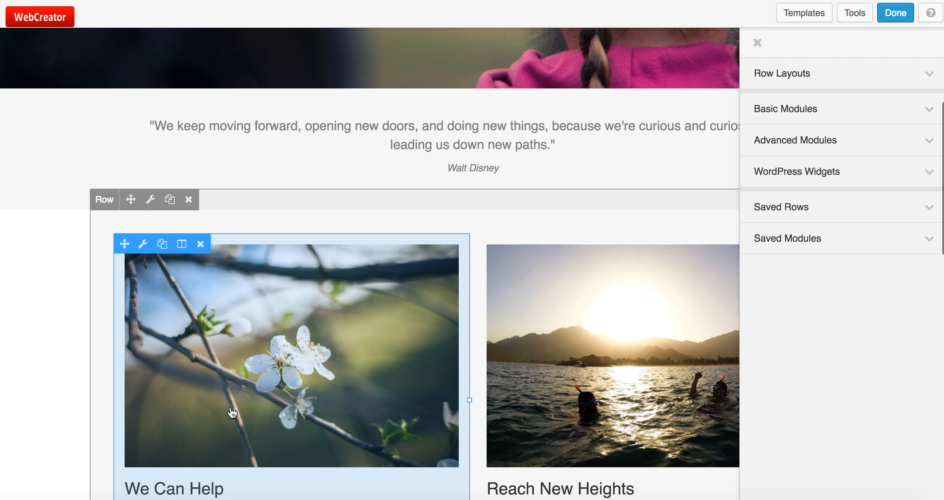
pyautogui.scroll(-7, 232, 413)
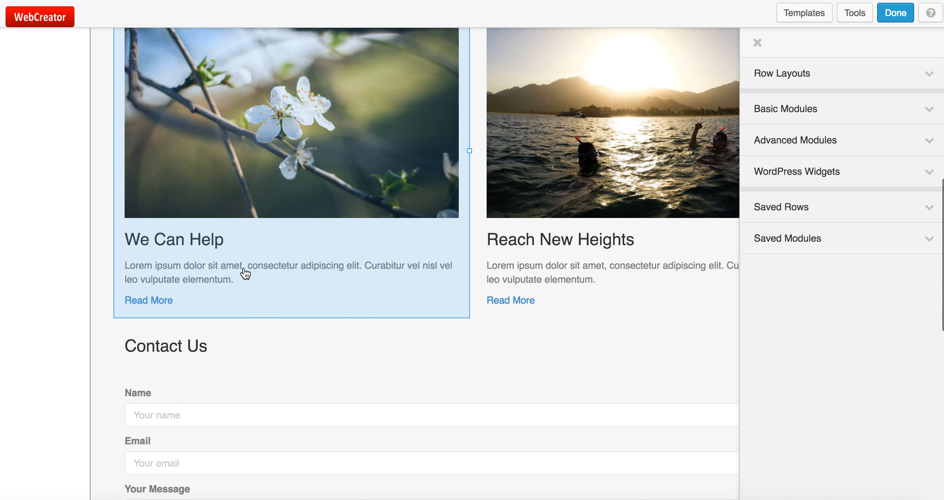
pyautogui.scroll(17, 245, 272)
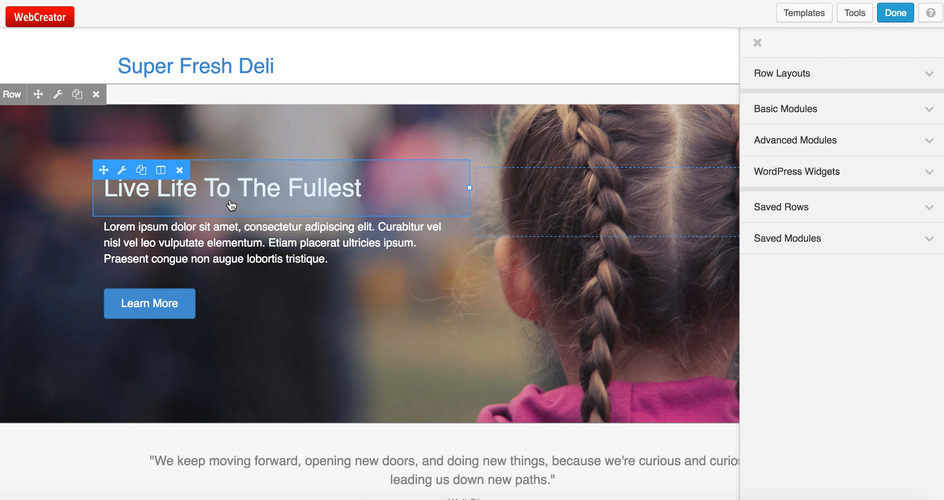
# Replace the hero heading text with 'We sell lovely fresh food' and save it
pyautogui.click(284, 196)
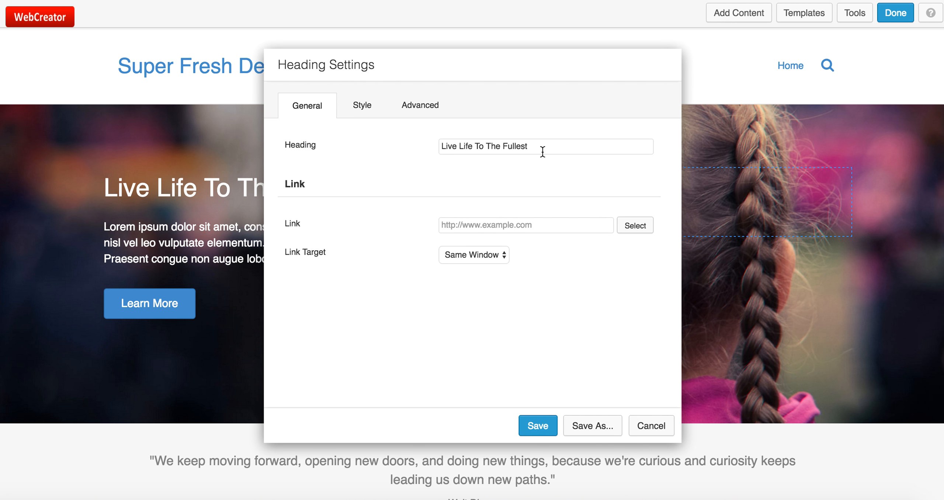
pyautogui.moveTo(540, 147); pyautogui.dragTo(403, 130)
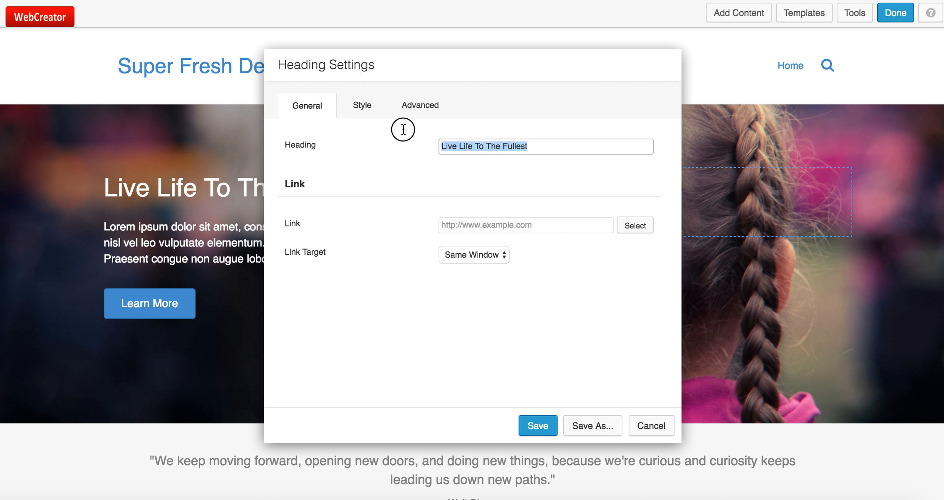
pyautogui.write('WE se')
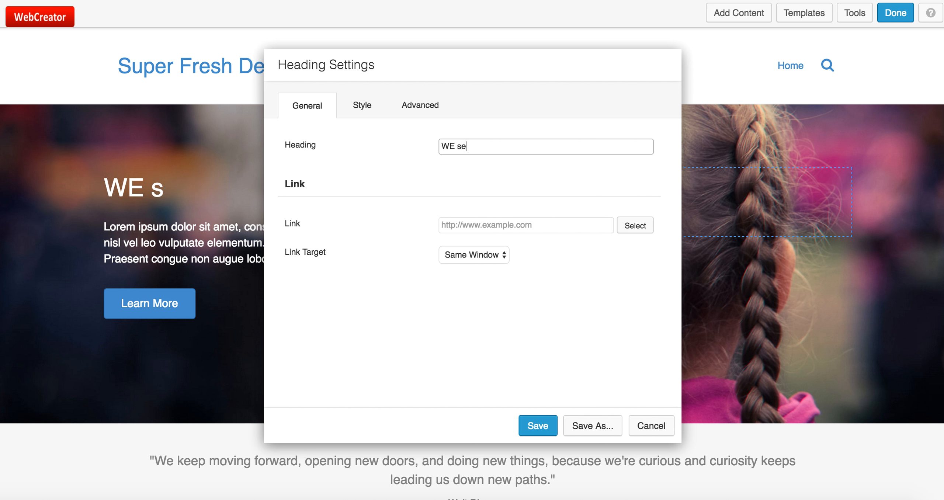
pyautogui.write('ll lovely')
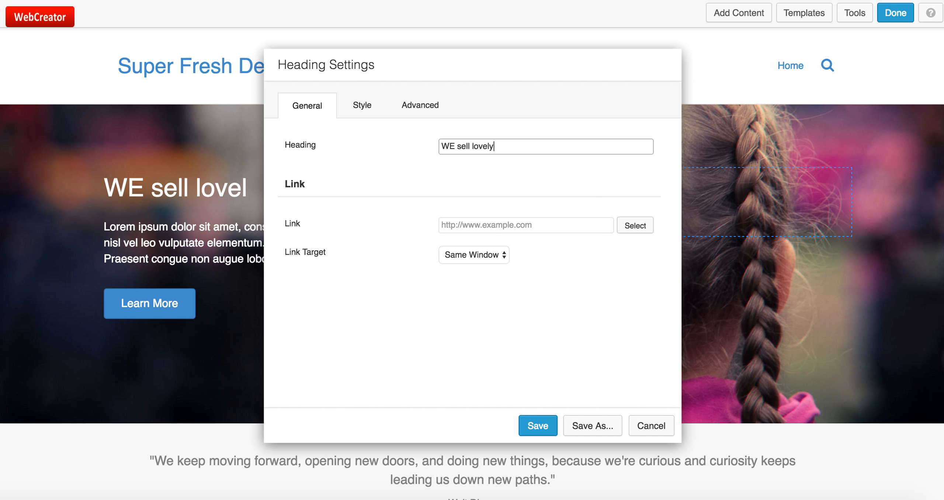
pyautogui.write(' fresh food')
pyautogui.click(454, 146)
pyautogui.press('BackSpace')
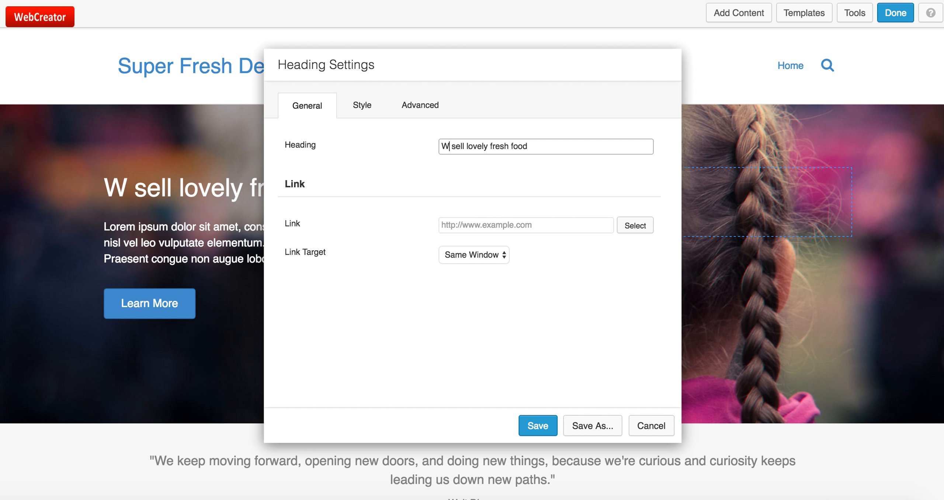
pyautogui.write('e')
pyautogui.click(537, 425)
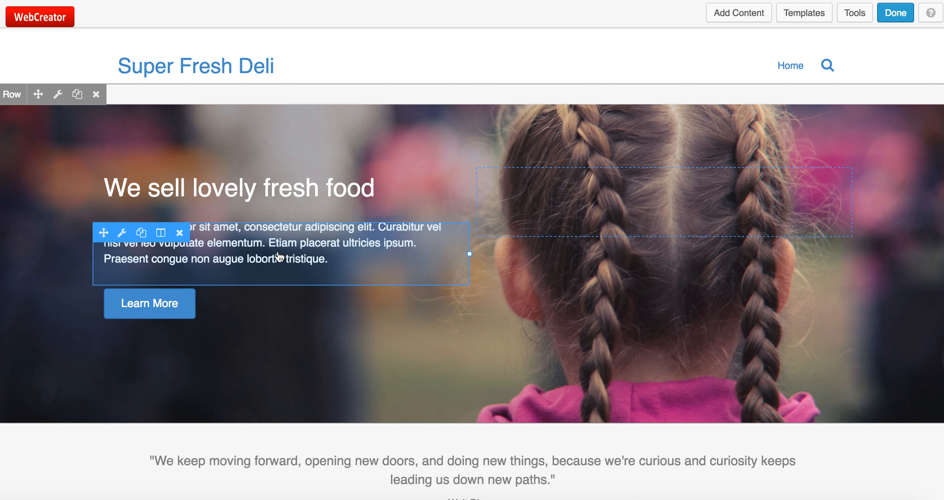
pyautogui.click(273, 252)
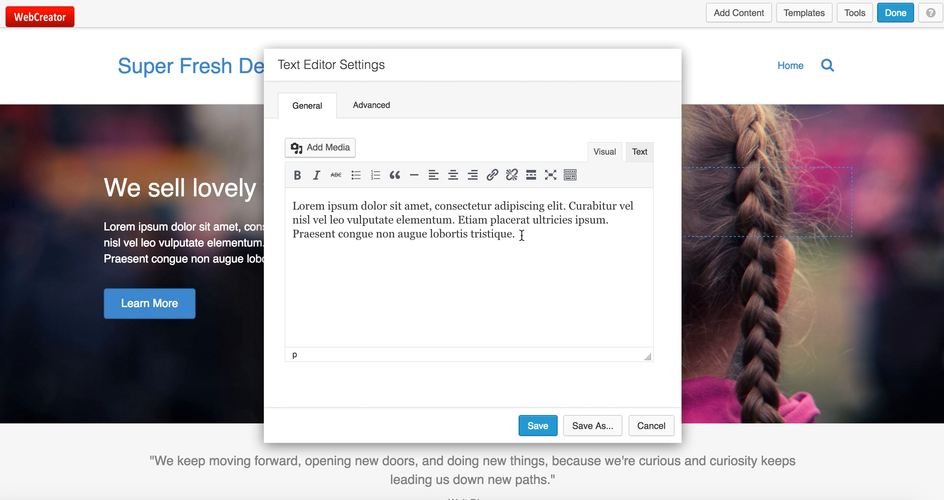
pyautogui.moveTo(520, 236); pyautogui.dragTo(281, 196)
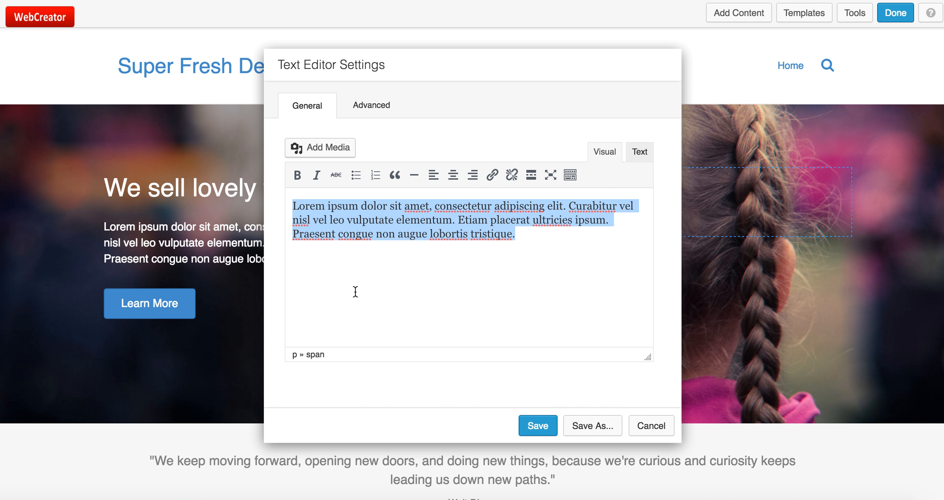
pyautogui.click(548, 424)
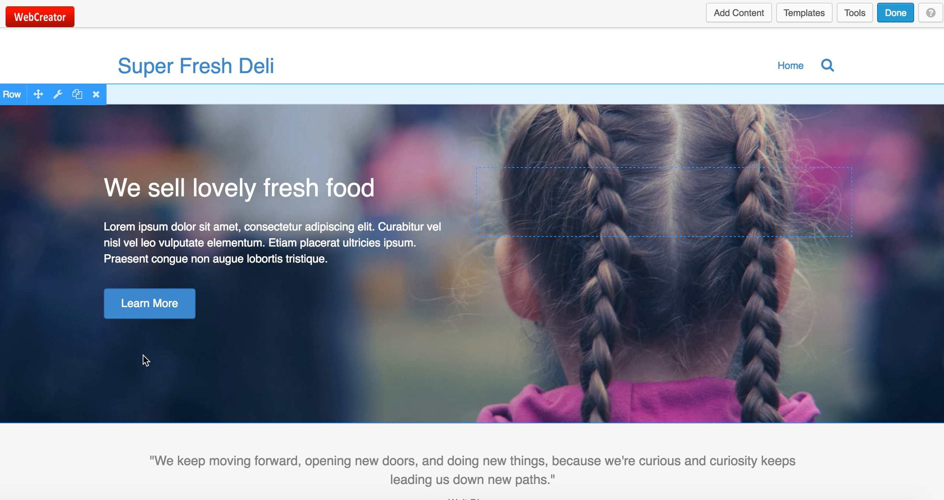
pyautogui.moveTo(159, 316)
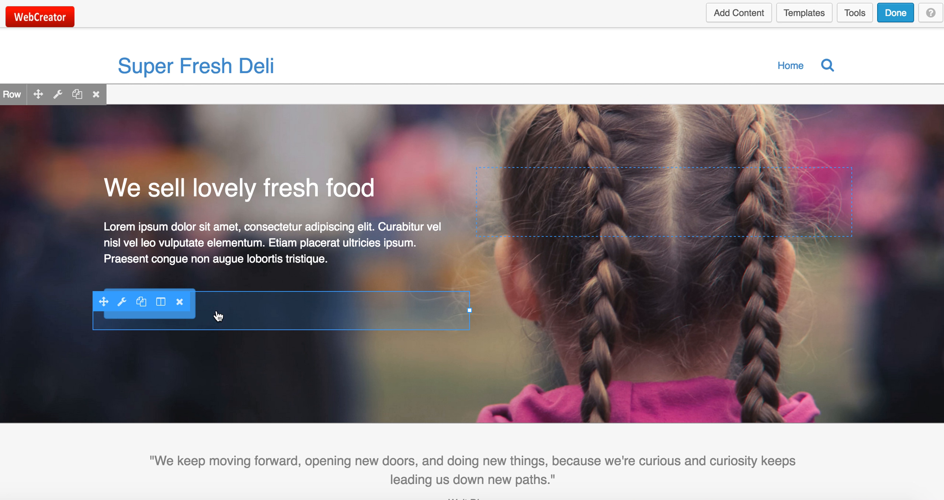
# Rename the hero's Learn More button to 'Our Suppliers' and bring up the icon picker
pyautogui.click(194, 310)
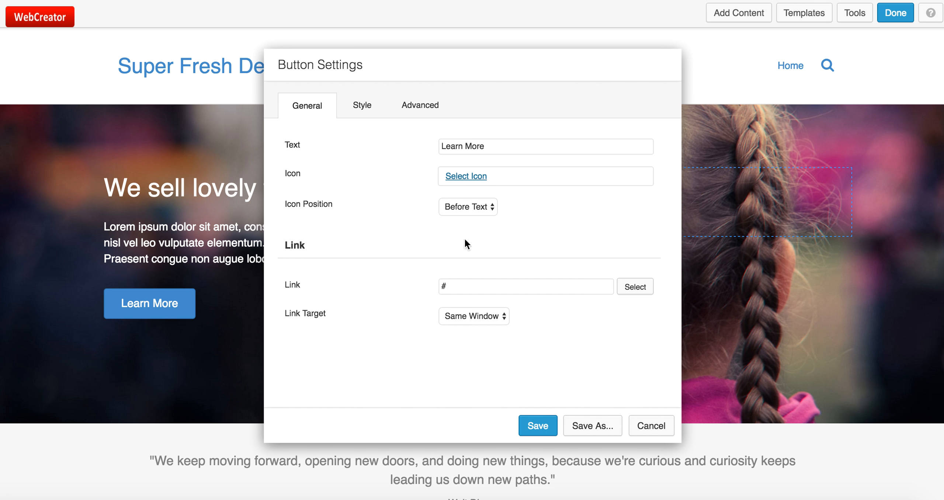
pyautogui.moveTo(493, 143); pyautogui.dragTo(443, 143)
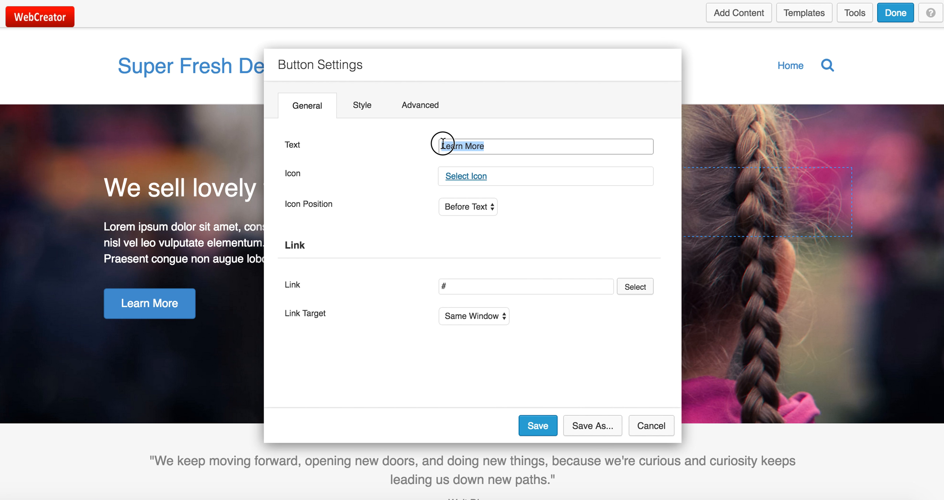
pyautogui.write('Our S')
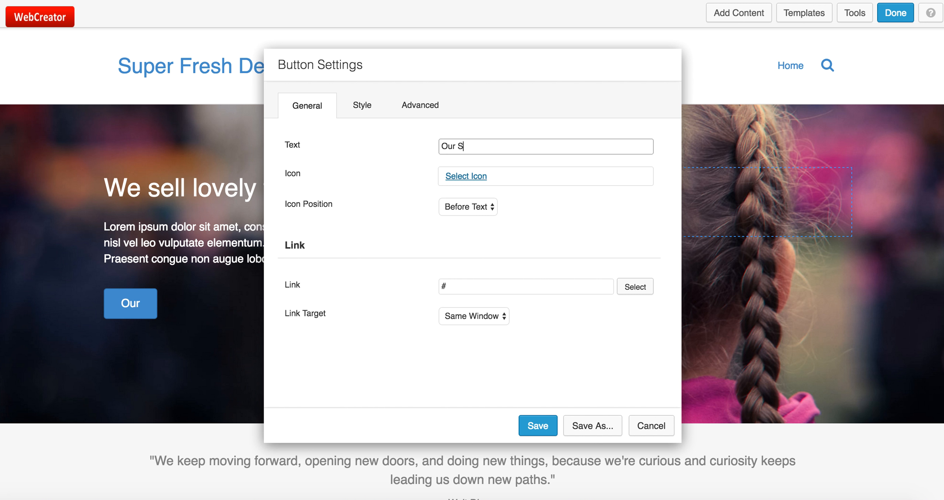
pyautogui.write('uppliers')
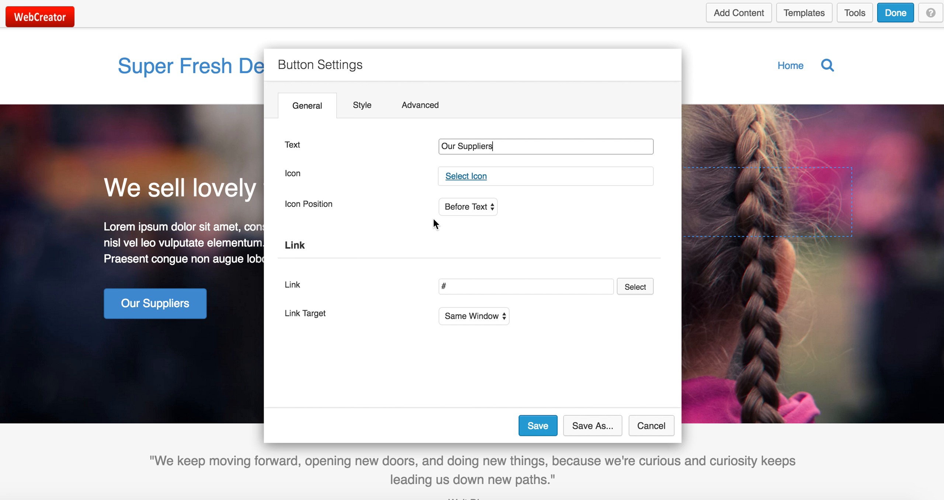
pyautogui.click(469, 179)
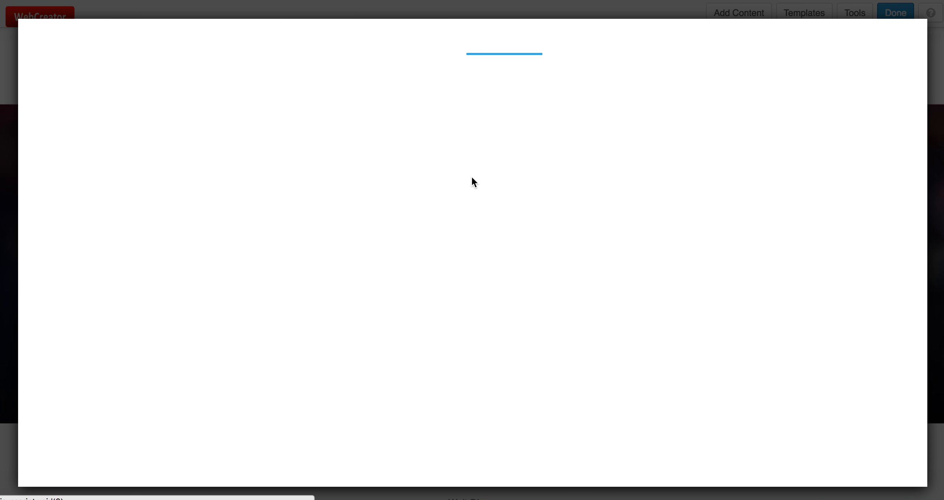
# Browse the icon grid, cancel without adding an icon, and select the button's '#' link
pyautogui.scroll(-4, 459, 323)
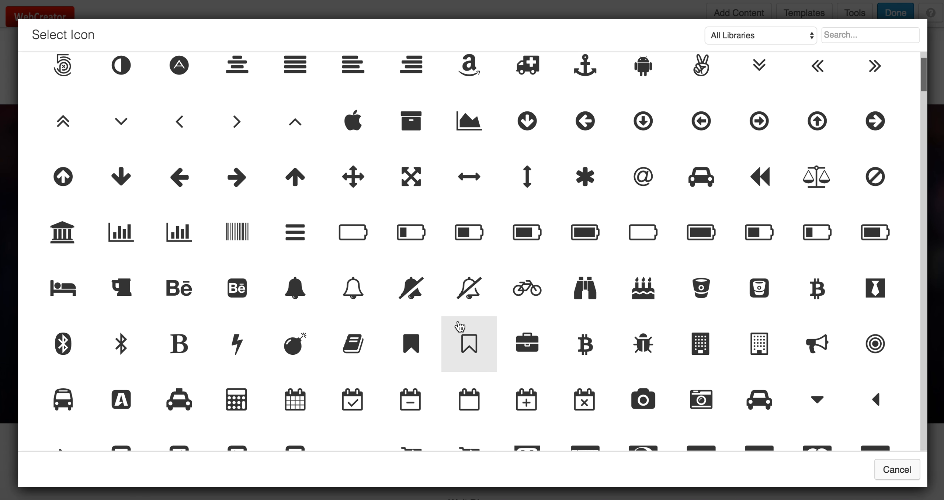
pyautogui.scroll(-8, 459, 325)
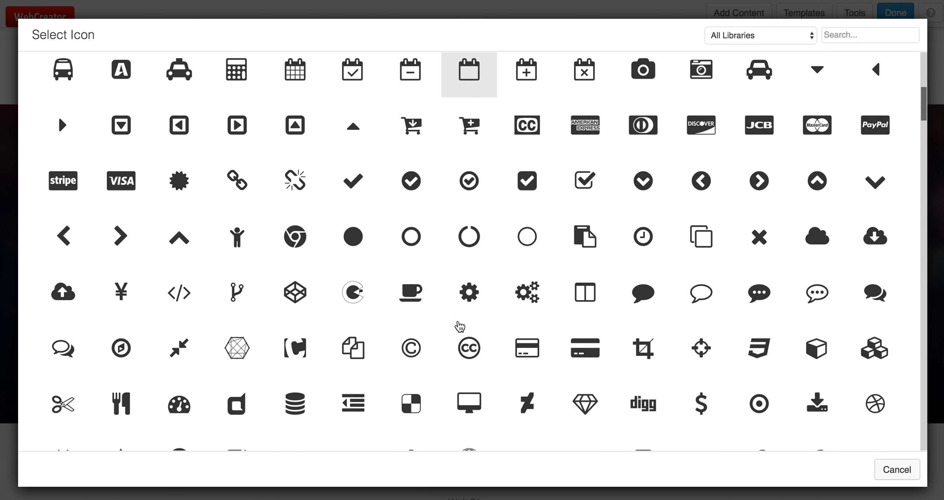
pyautogui.scroll(-6, 459, 326)
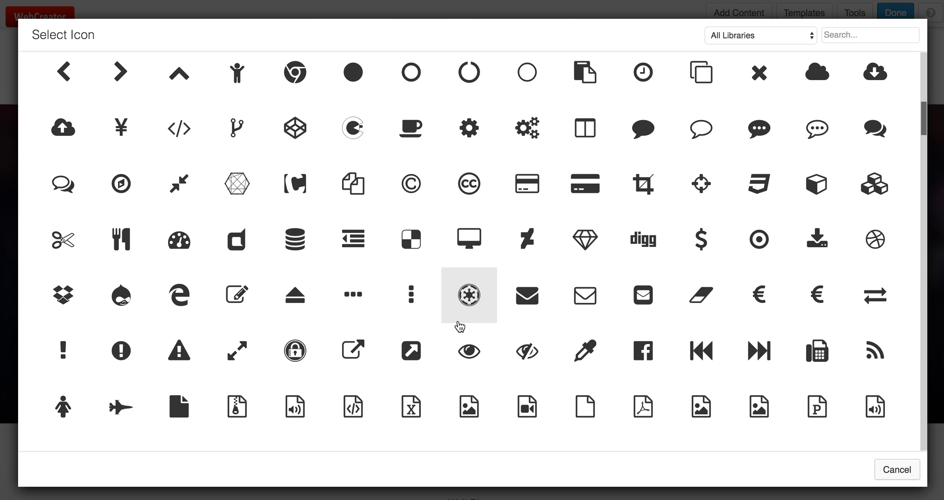
pyautogui.scroll(-10, 459, 326)
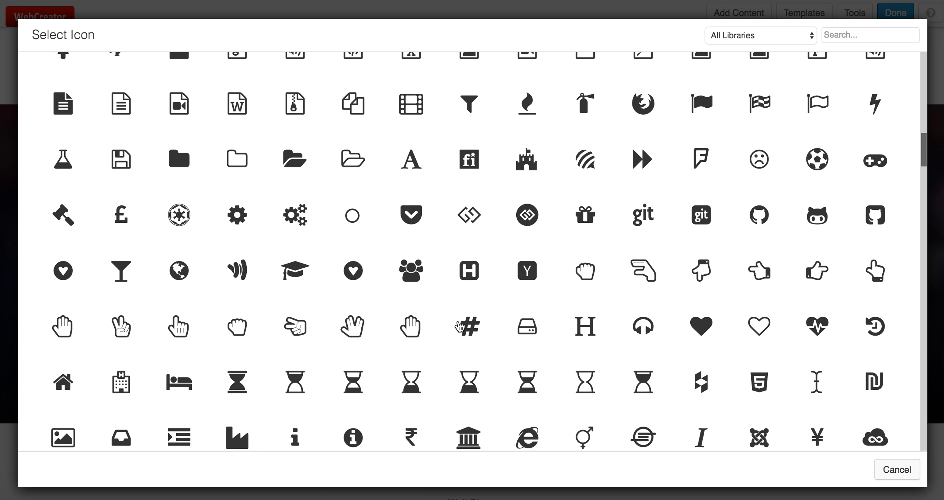
pyautogui.scroll(-2, 459, 326)
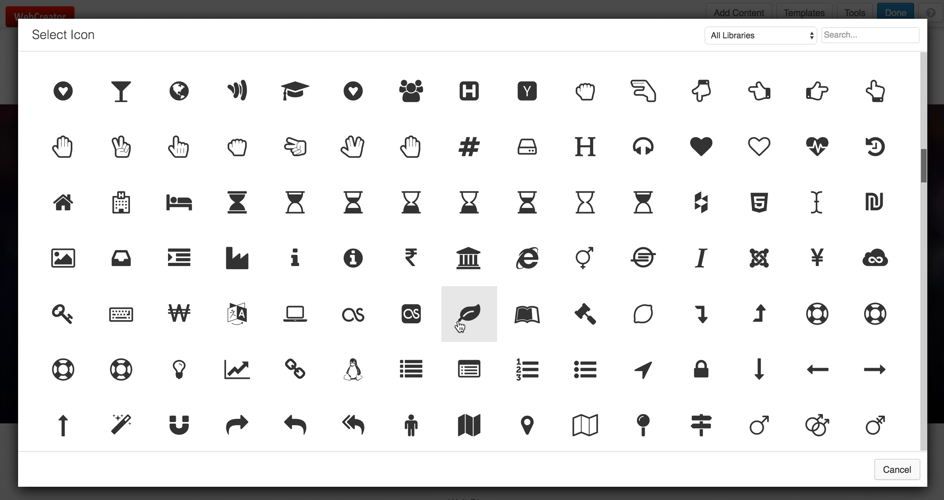
pyautogui.scroll(7, 459, 326)
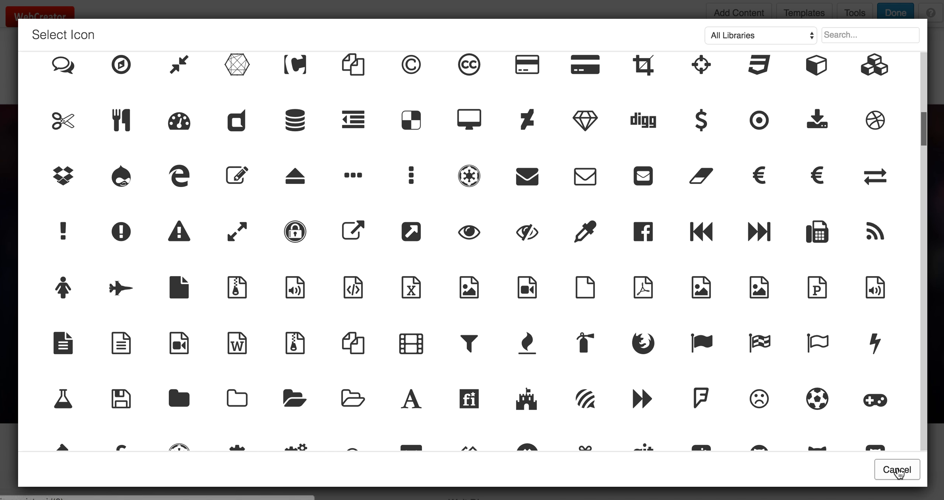
pyautogui.click(897, 471)
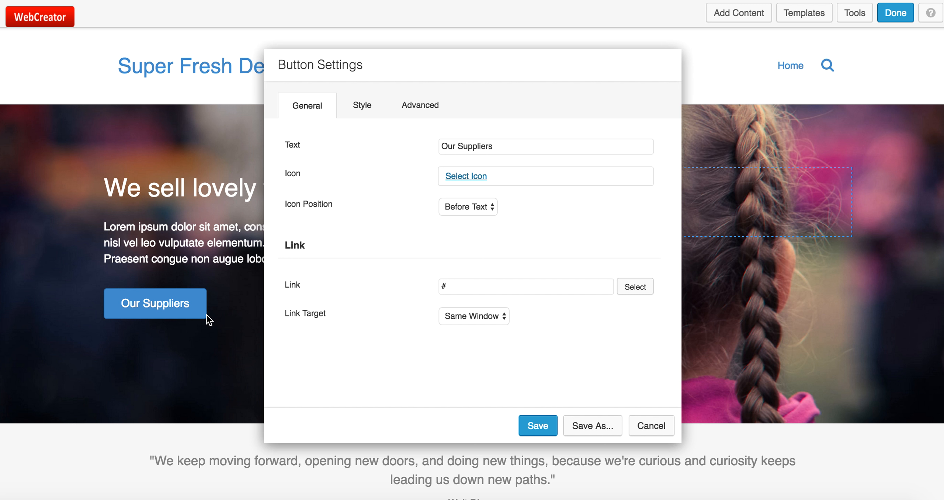
pyautogui.moveTo(457, 285); pyautogui.dragTo(437, 286)
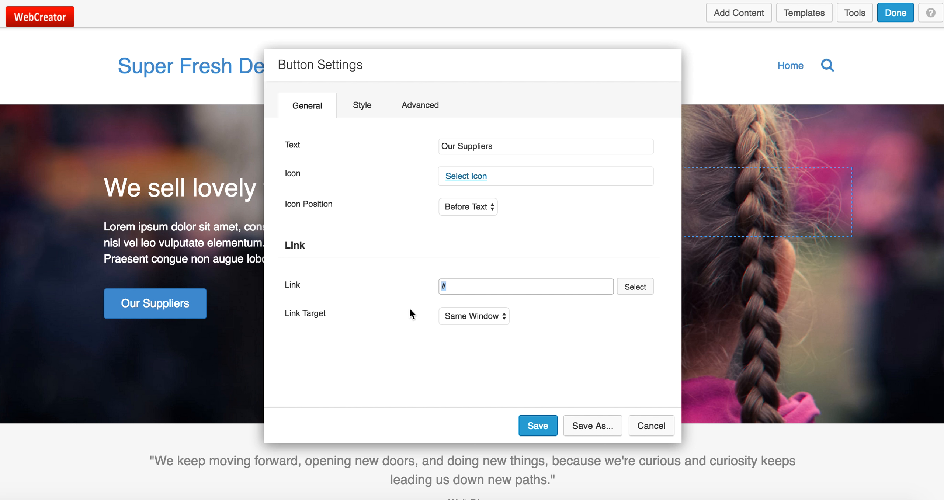
pyautogui.write('freshfood.com')
pyautogui.click(442, 287)
pyautogui.write('http://')
pyautogui.click(533, 424)
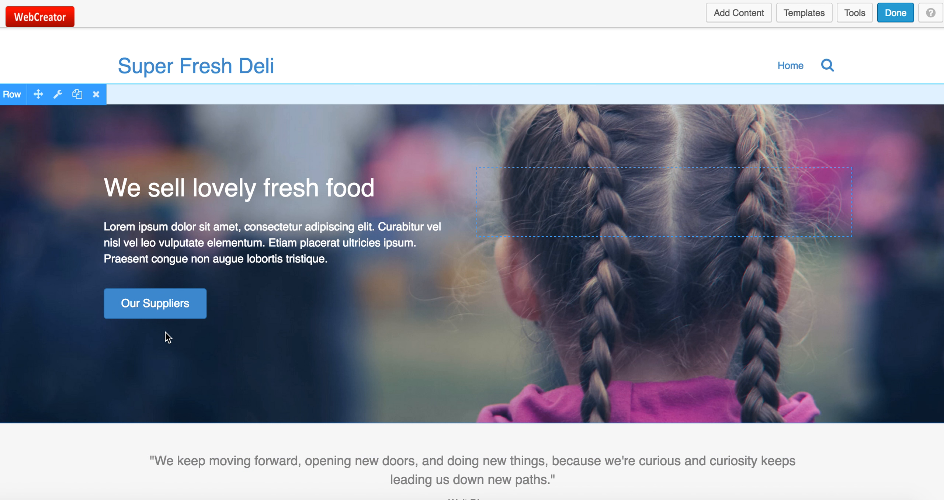
pyautogui.moveTo(192, 313)
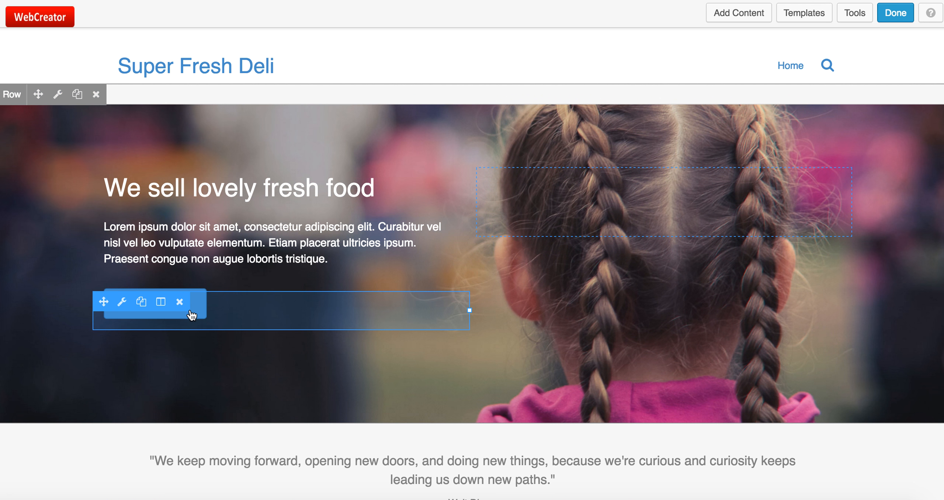
pyautogui.scroll(-2, 203, 356)
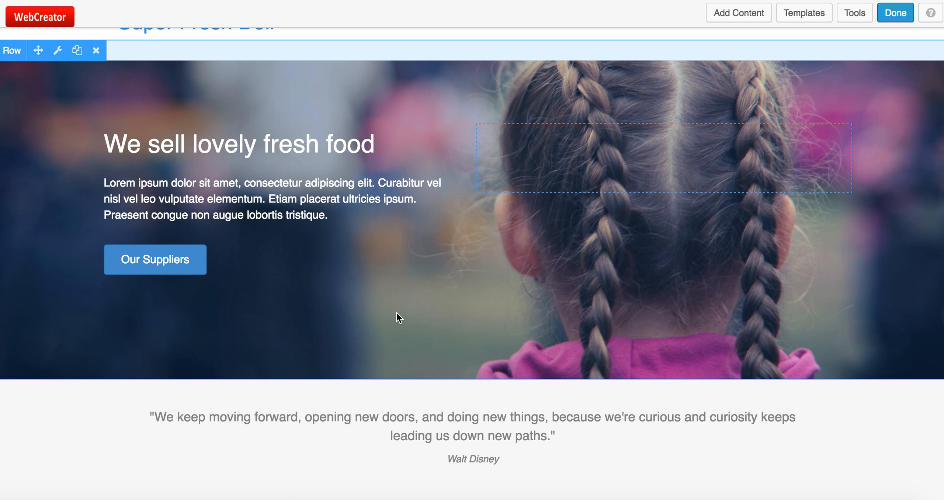
pyautogui.scroll(2, 396, 313)
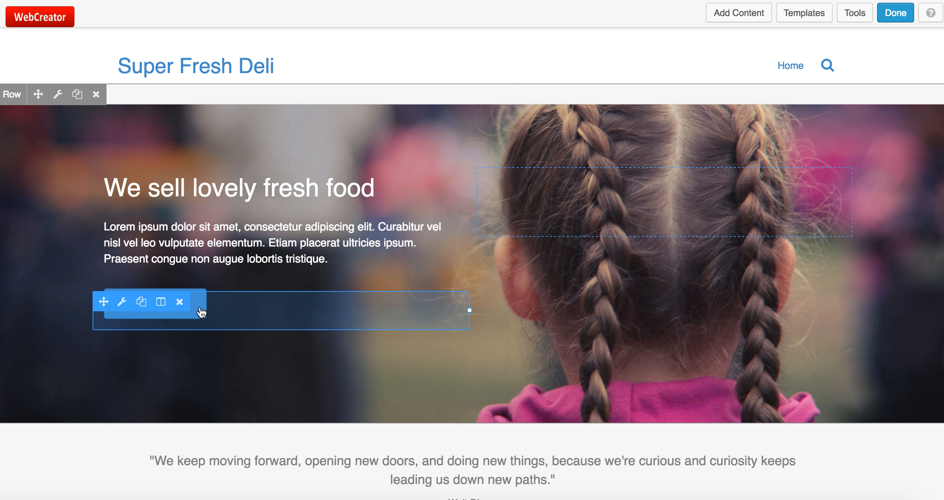
pyautogui.scroll(-2, 223, 360)
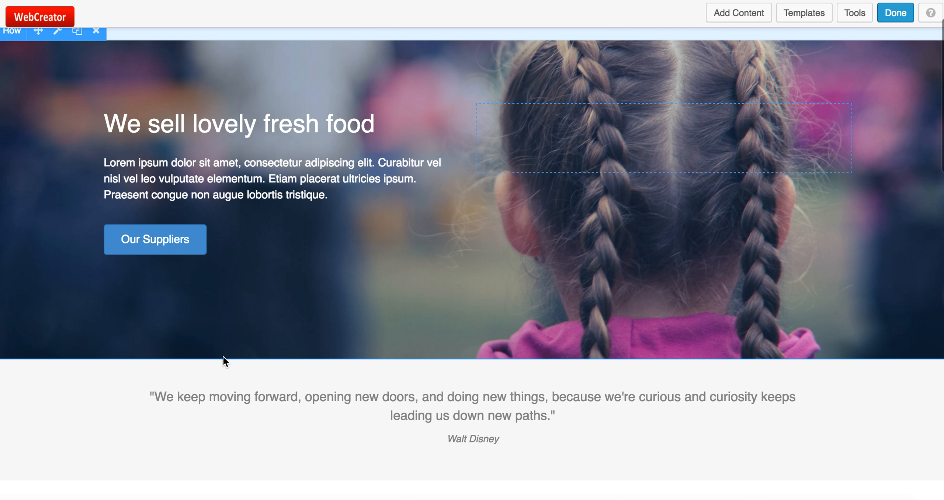
pyautogui.scroll(-4, 223, 350)
pyautogui.moveTo(255, 250)
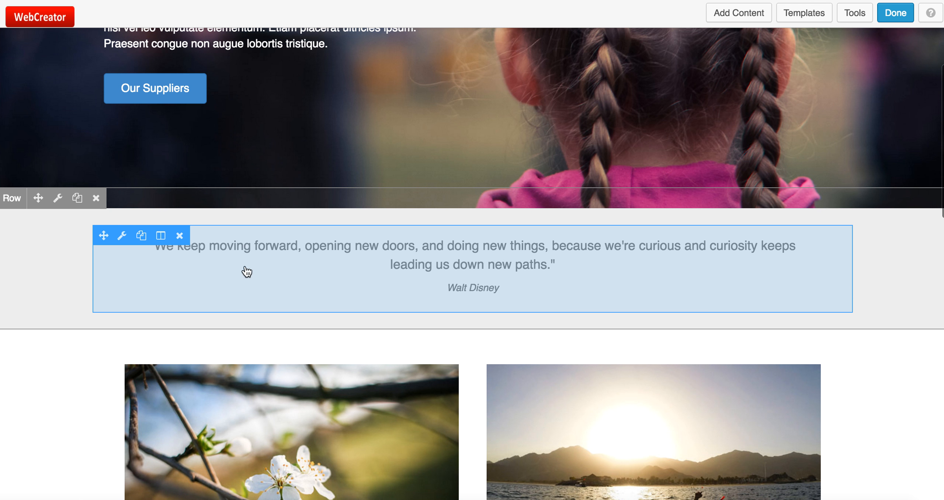
pyautogui.scroll(6, 295, 293)
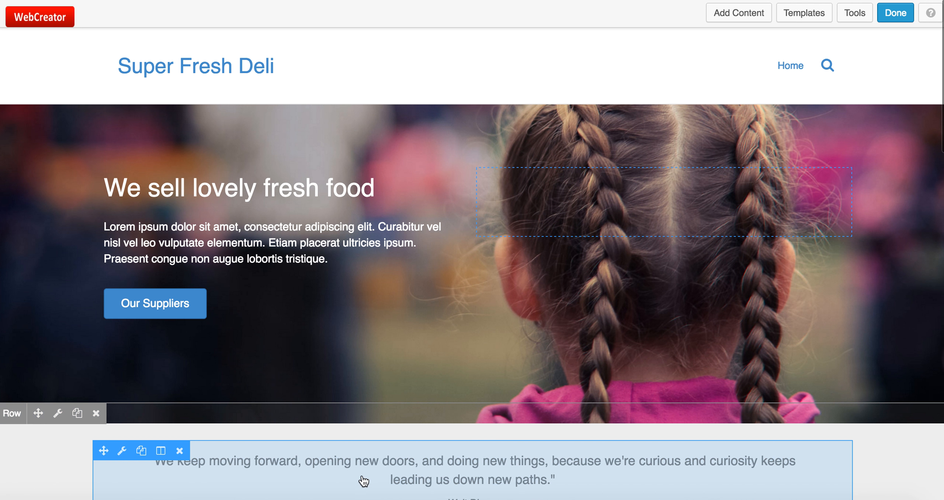
pyautogui.scroll(-5, 381, 485)
pyautogui.scroll(5, 383, 486)
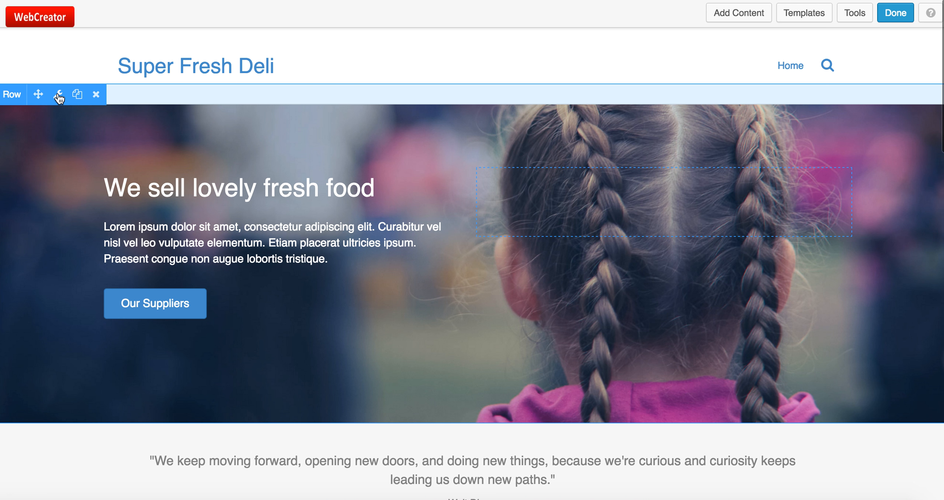
pyautogui.click(59, 95)
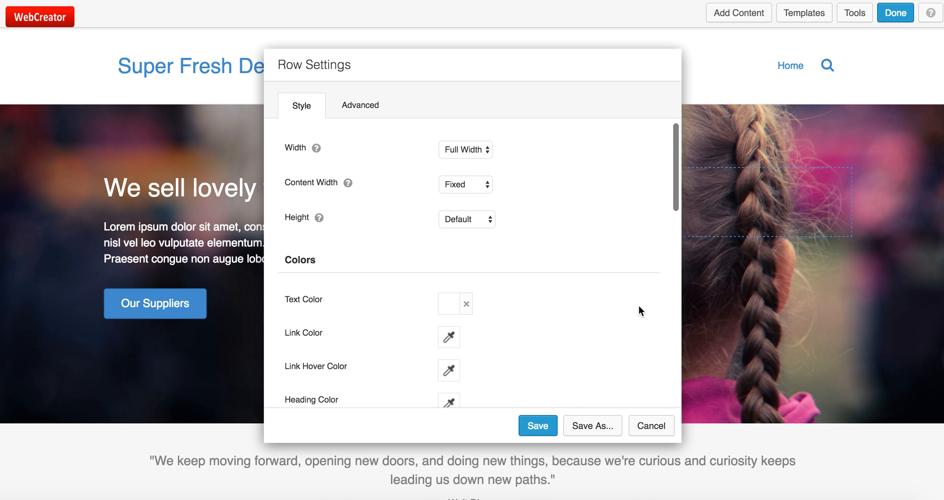
# Upload cheese.jpg, use it as the hero row's background photo, and save the row settings
pyautogui.scroll(-4, 613, 316)
pyautogui.scroll(-8, 613, 312)
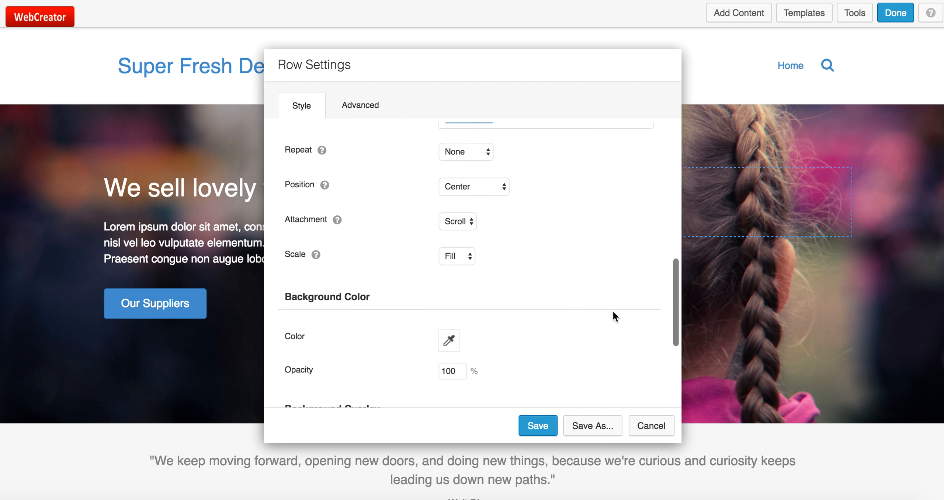
pyautogui.scroll(4, 612, 316)
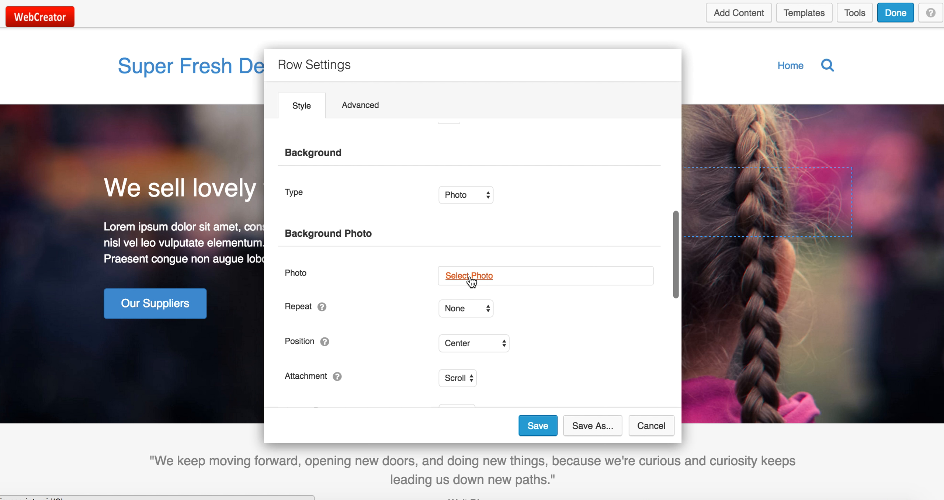
pyautogui.click(470, 276)
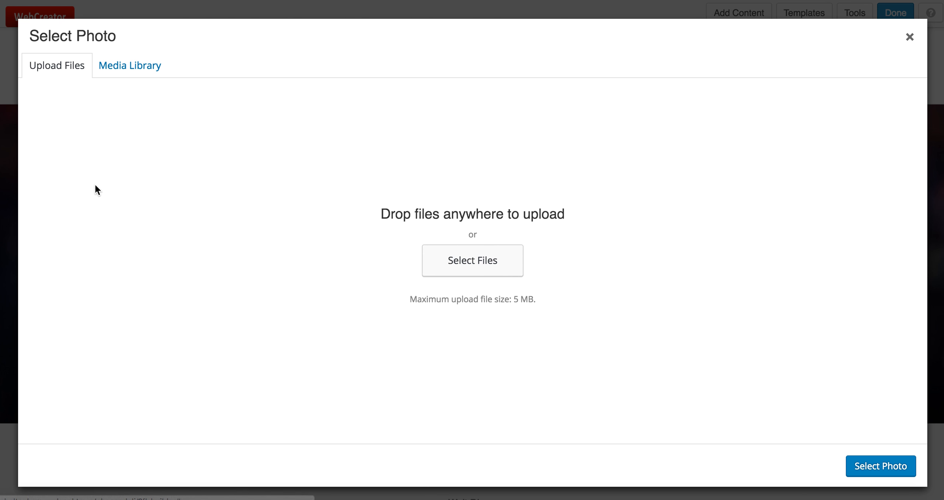
pyautogui.moveTo(1, 59); pyautogui.dragTo(412, 262)
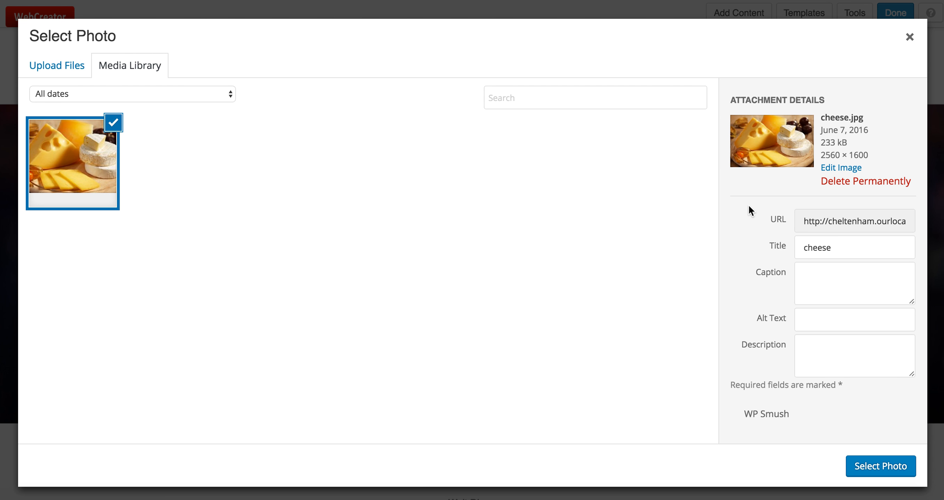
pyautogui.click(875, 474)
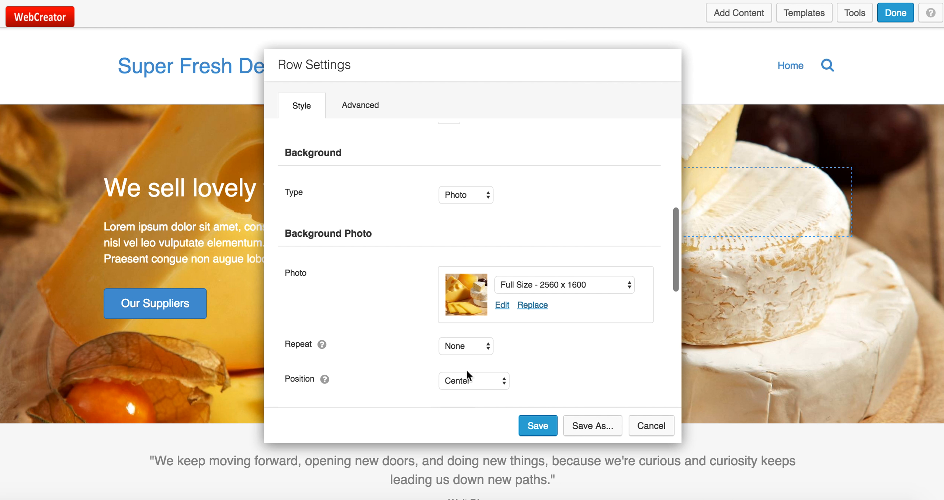
pyautogui.click(538, 431)
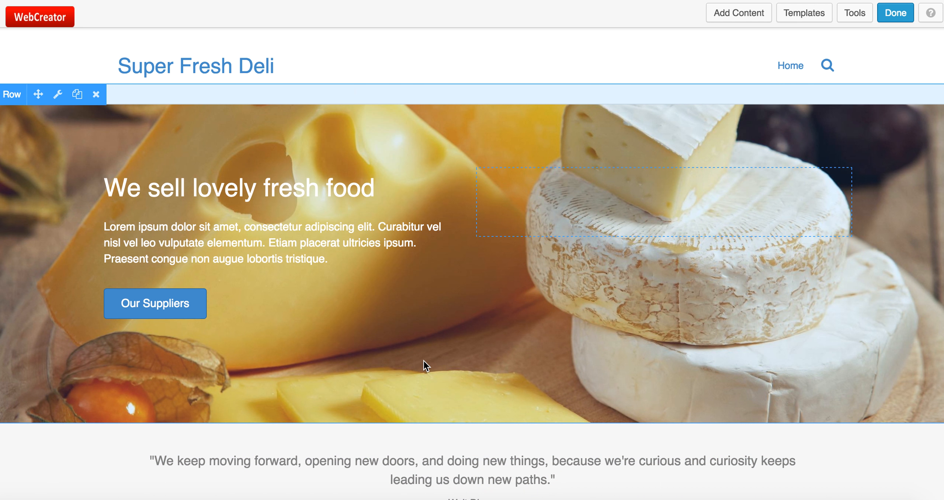
pyautogui.scroll(-10, 424, 359)
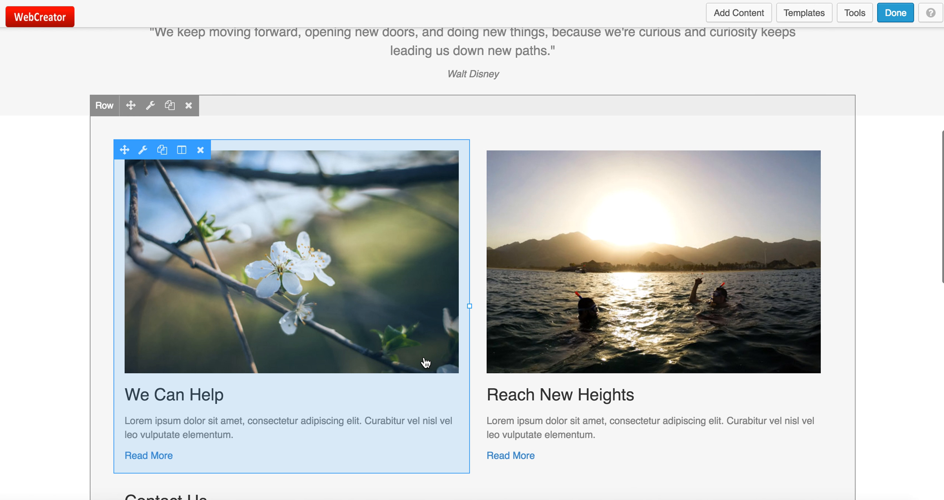
pyautogui.click(237, 284)
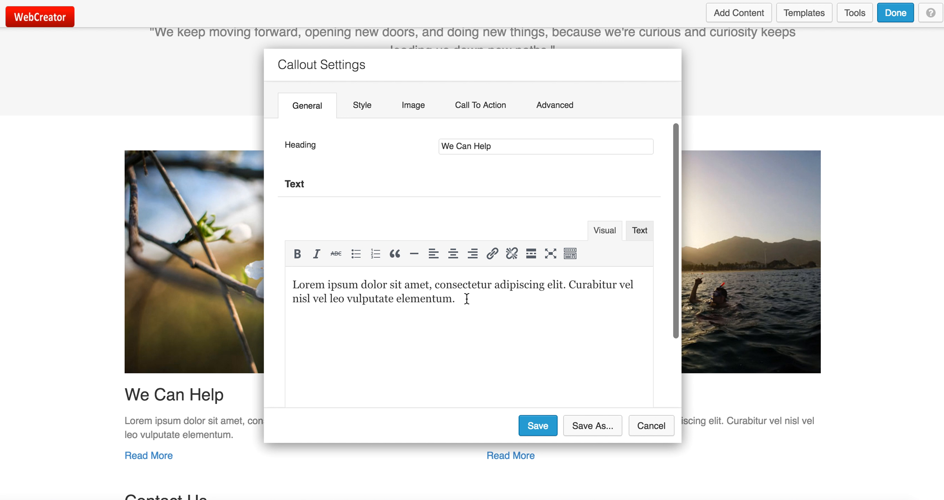
pyautogui.click(460, 298)
pyautogui.moveTo(460, 298); pyautogui.dragTo(285, 277)
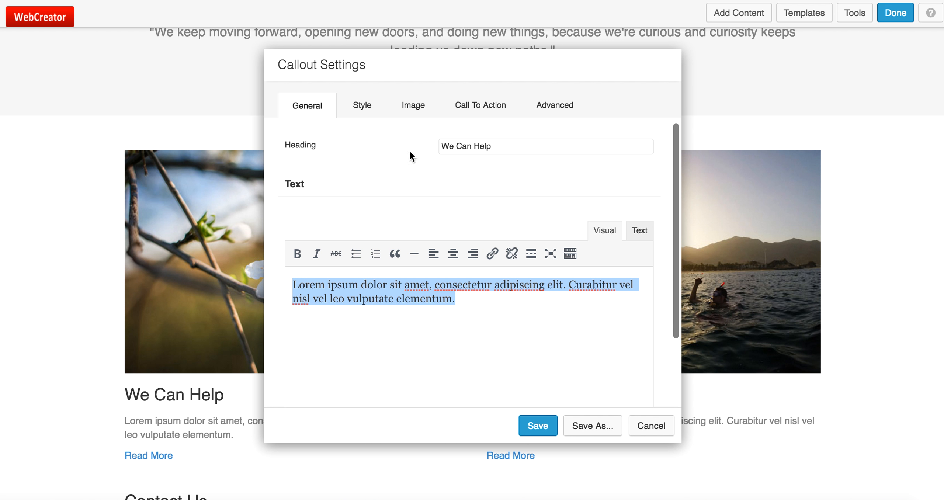
pyautogui.click(425, 106)
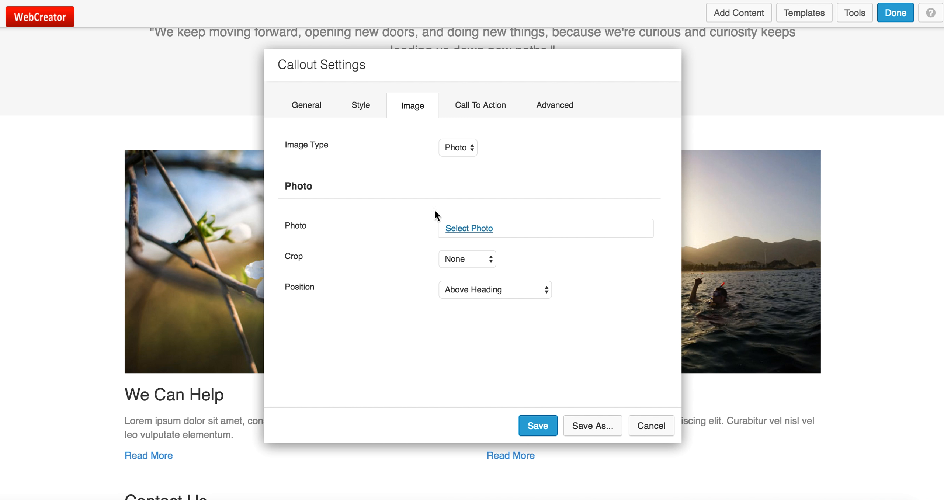
pyautogui.click(481, 105)
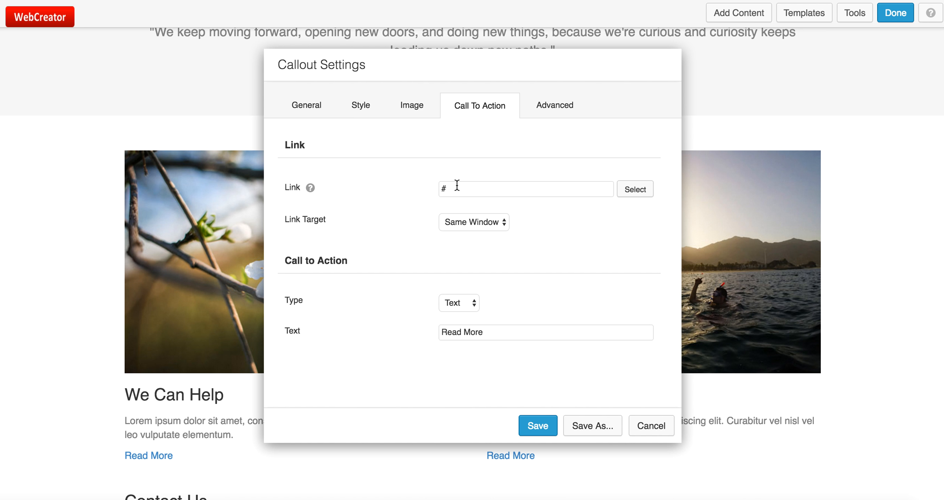
pyautogui.click(648, 431)
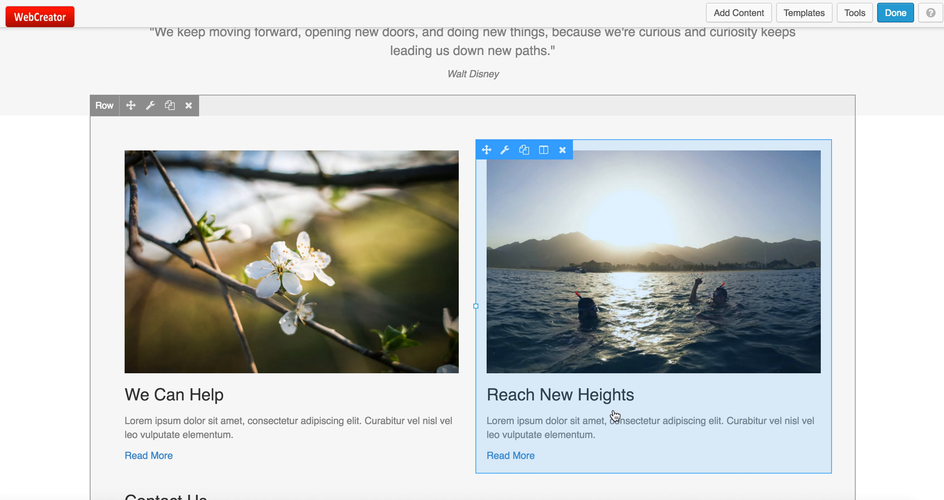
# Open the Contact Us form's settings and type the owner's email address into Send To Email
pyautogui.scroll(-9, 533, 368)
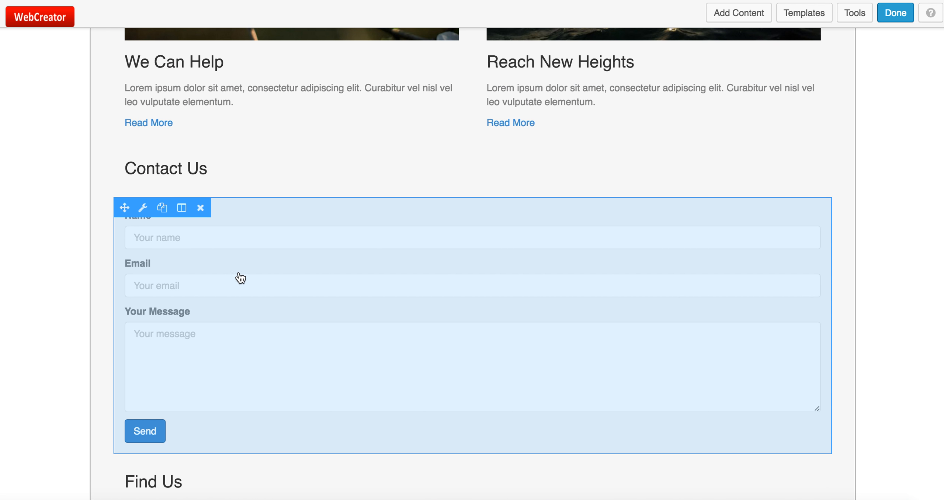
pyautogui.click(269, 263)
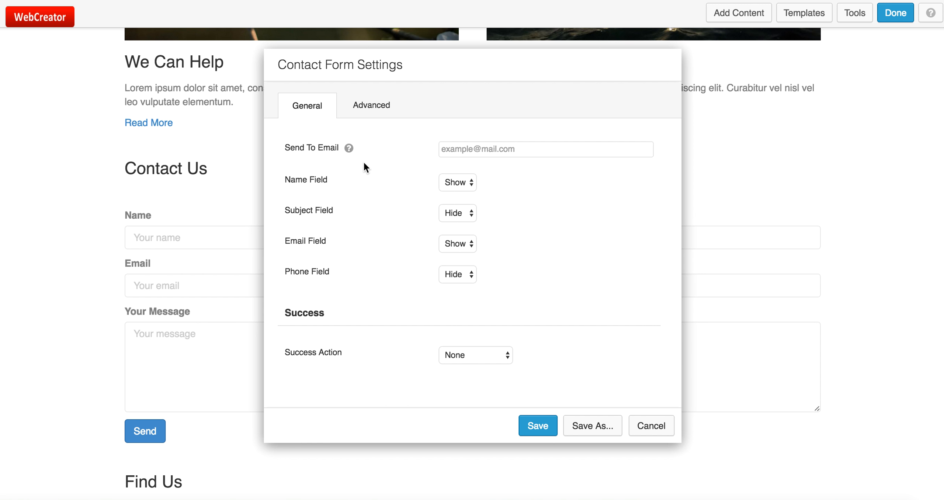
pyautogui.scroll(-5, 380, 245)
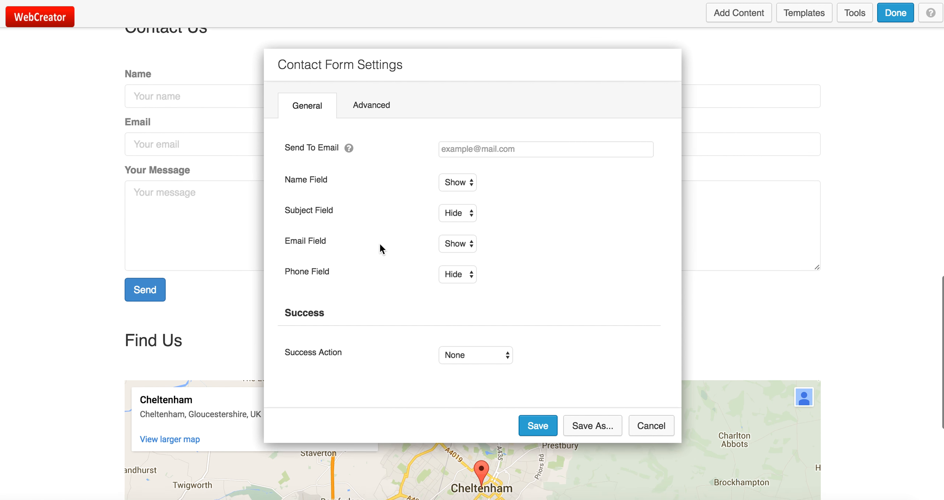
pyautogui.scroll(5, 380, 244)
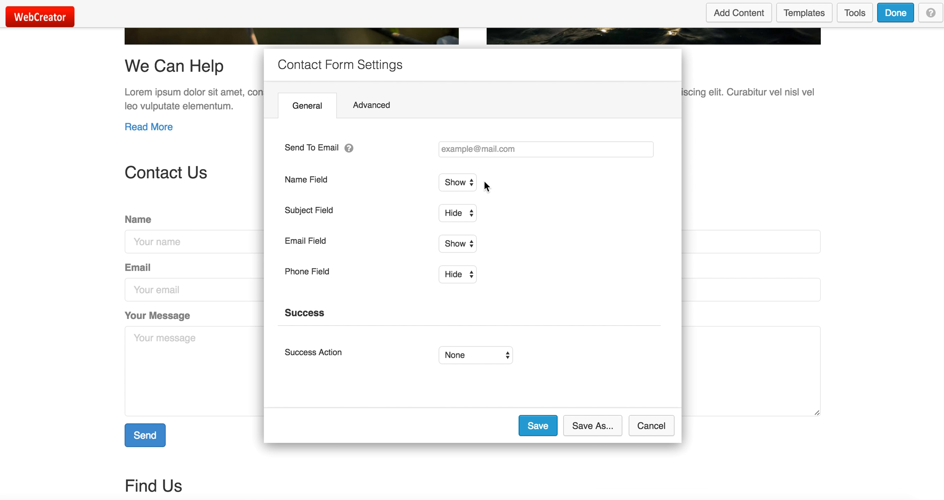
pyautogui.click(517, 148)
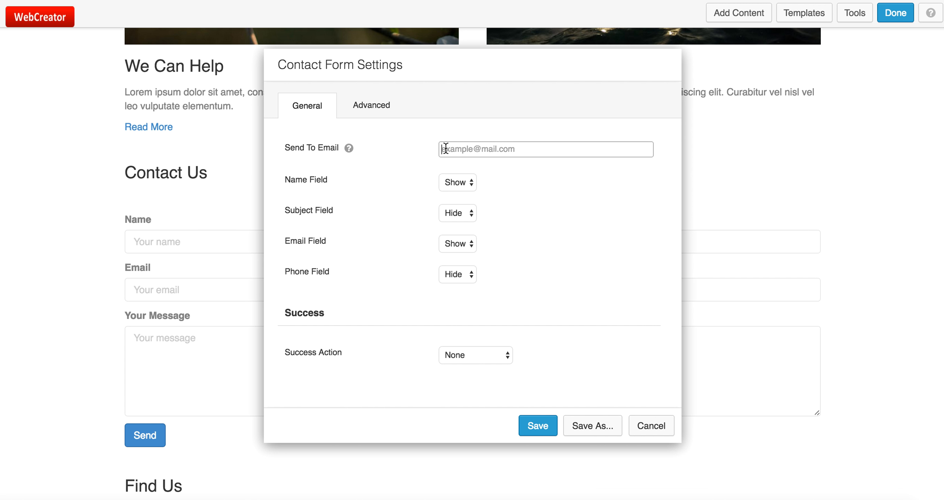
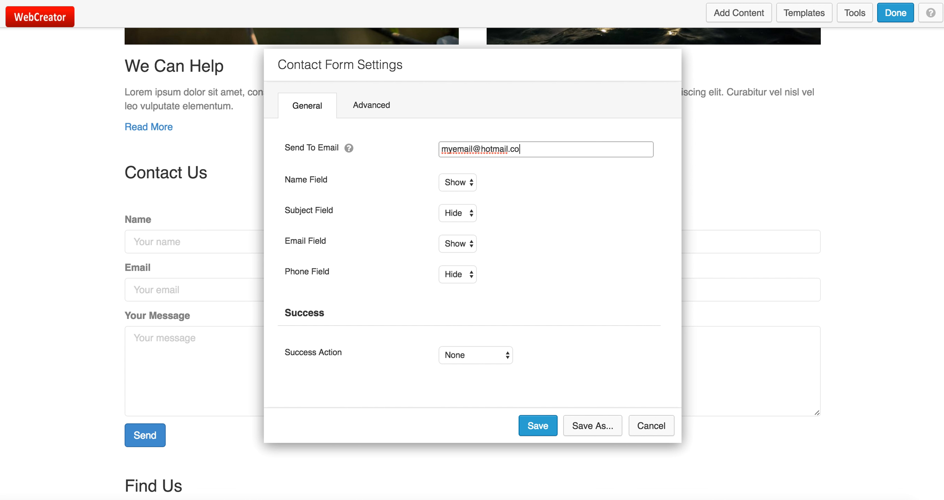